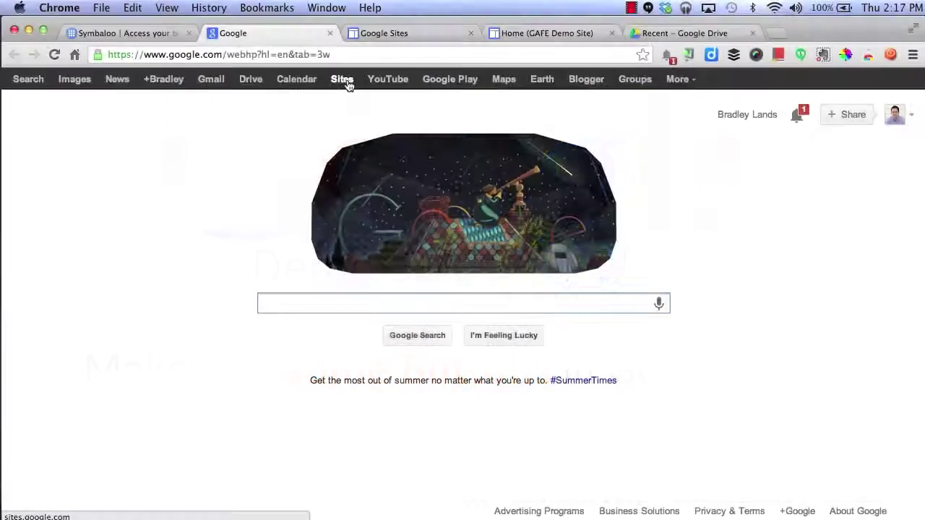
- Browse the GAFE Demo Site home page in Google Sites, then return to Google Drive
left_click(346, 79)
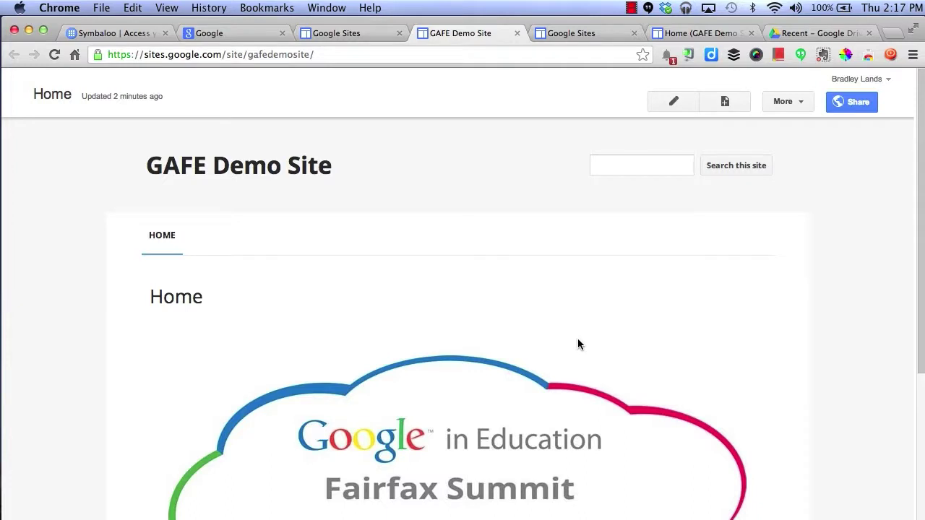
scroll(579, 340, "down", 5)
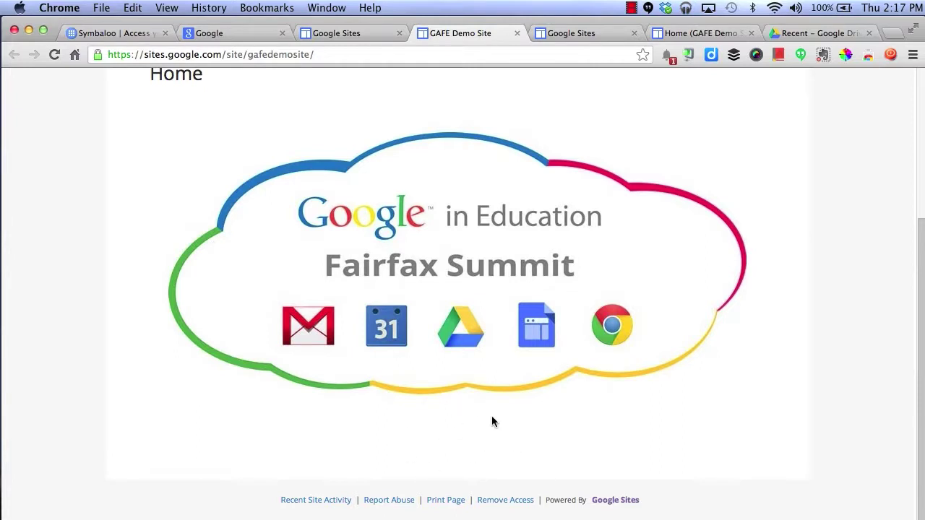
scroll(493, 455, "up", 5)
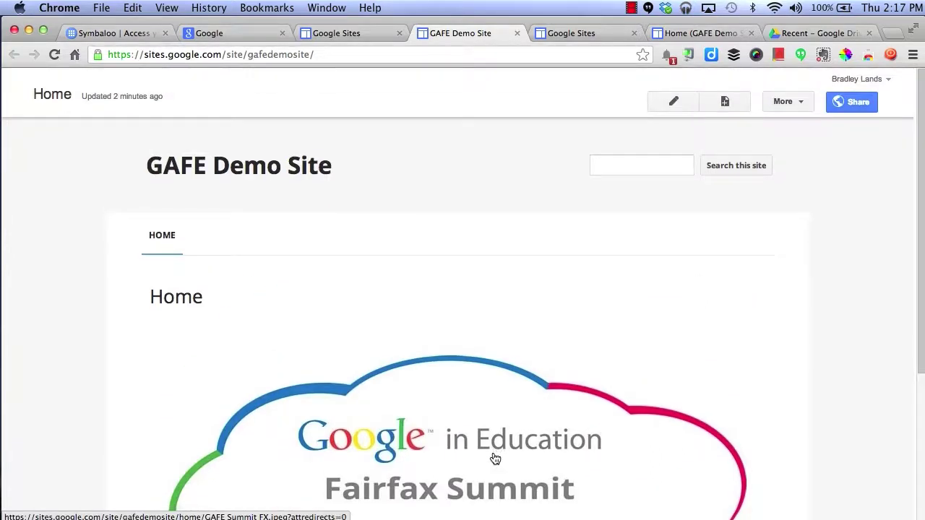
left_click(785, 36)
- Create a new blank Google drawing from Drive's Create menu
left_click(49, 166)
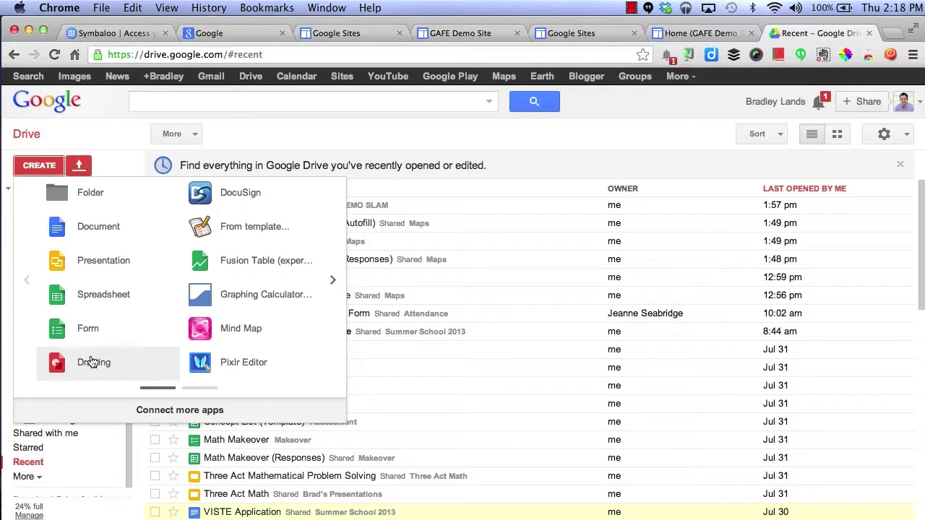
left_click(91, 360)
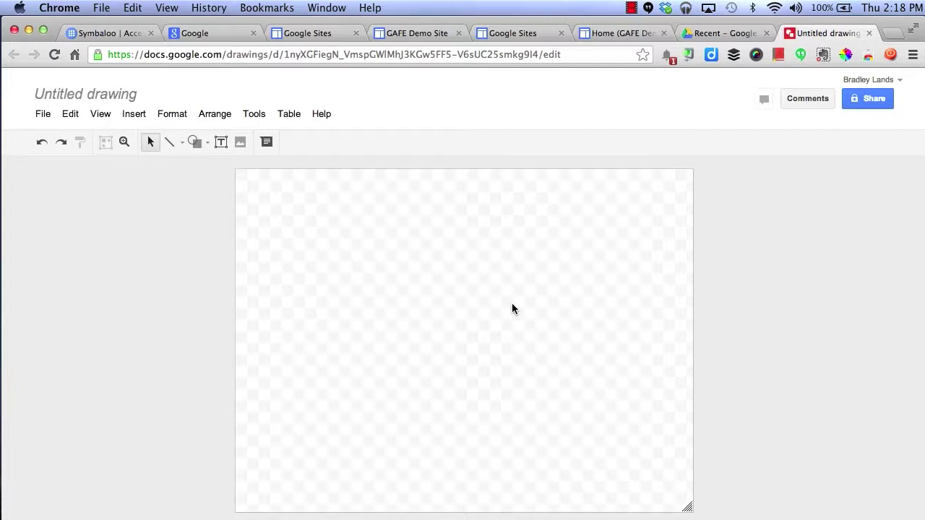
- Draw a wide Bevel shape near the top centre of the canvas
left_click(133, 113)
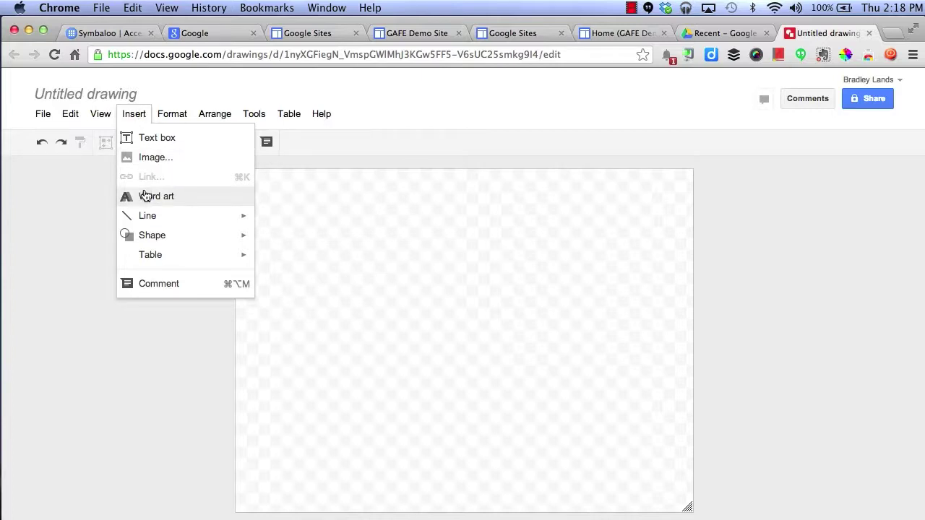
mouse_move(152, 235)
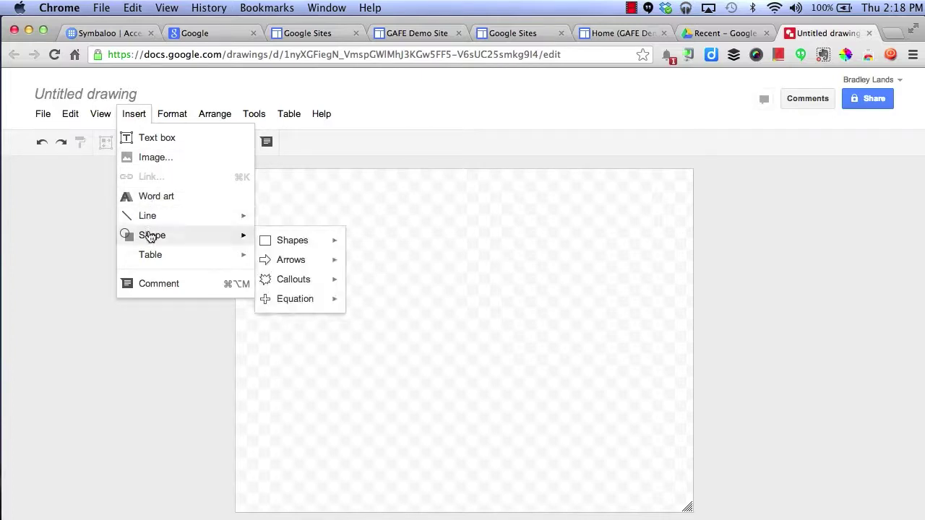
mouse_move(293, 240)
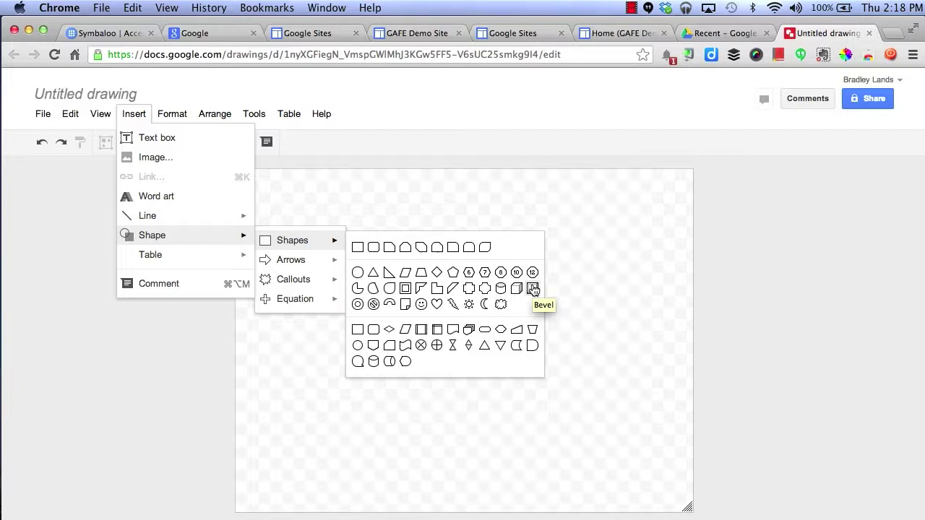
left_click(532, 288)
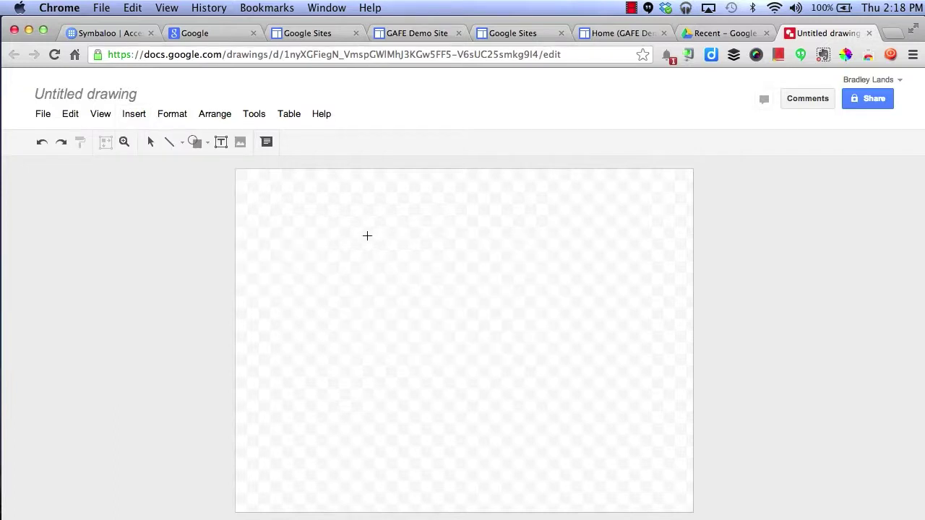
left_click_drag(368, 236, 578, 310)
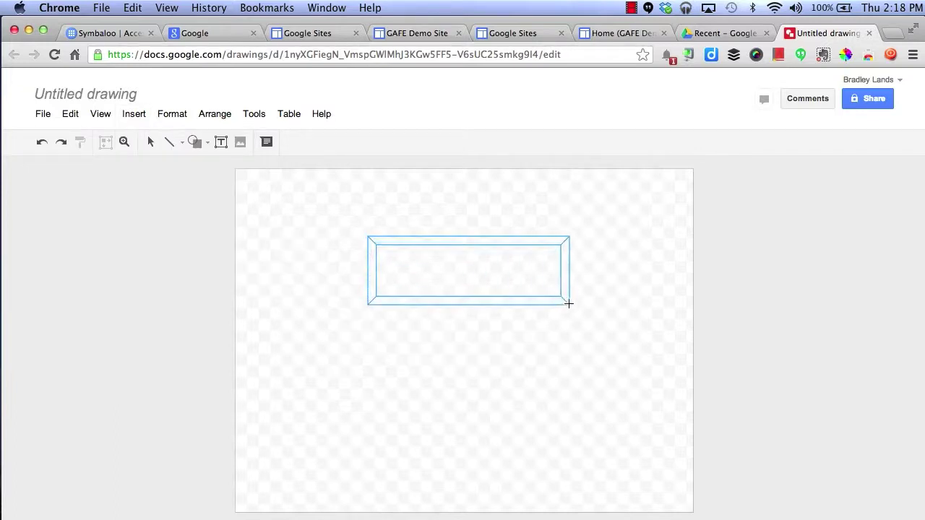
left_click_drag(577, 310, 578, 310)
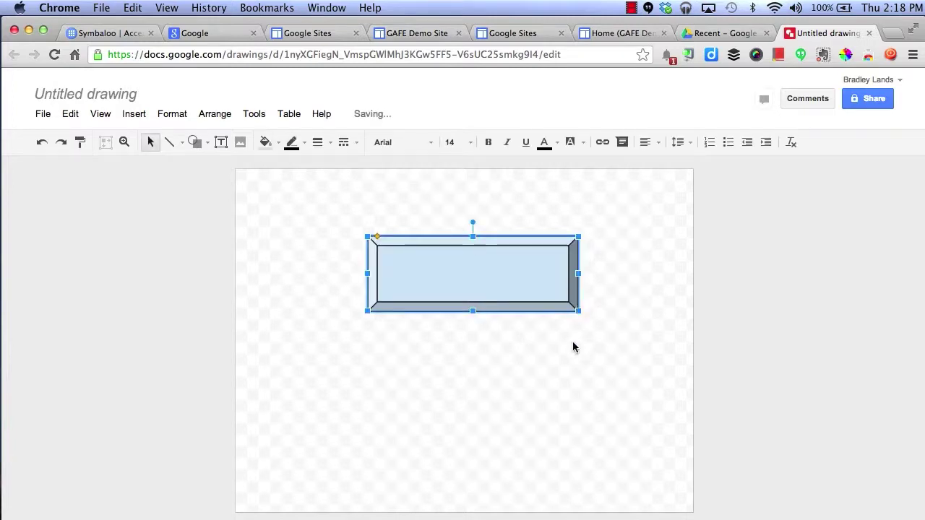
- Fill the bevel shape orange
left_click(265, 142)
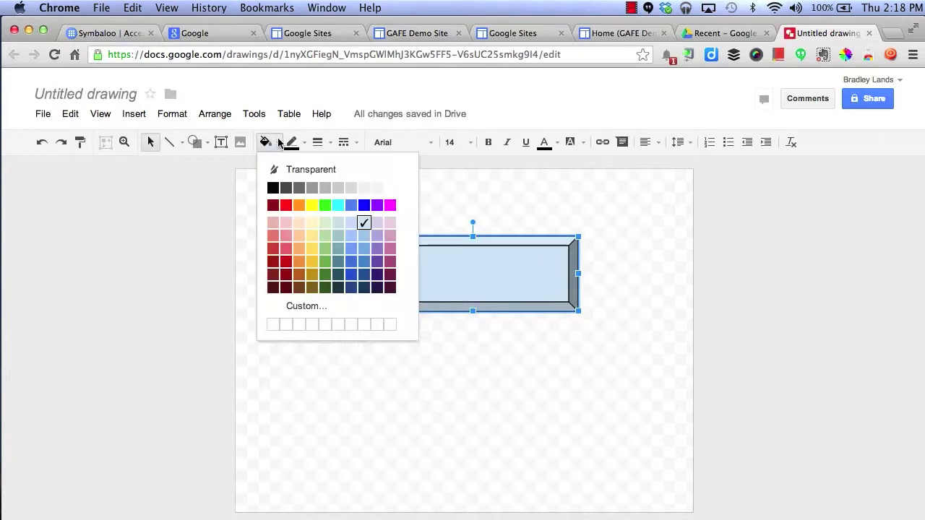
left_click(299, 206)
left_click(300, 210)
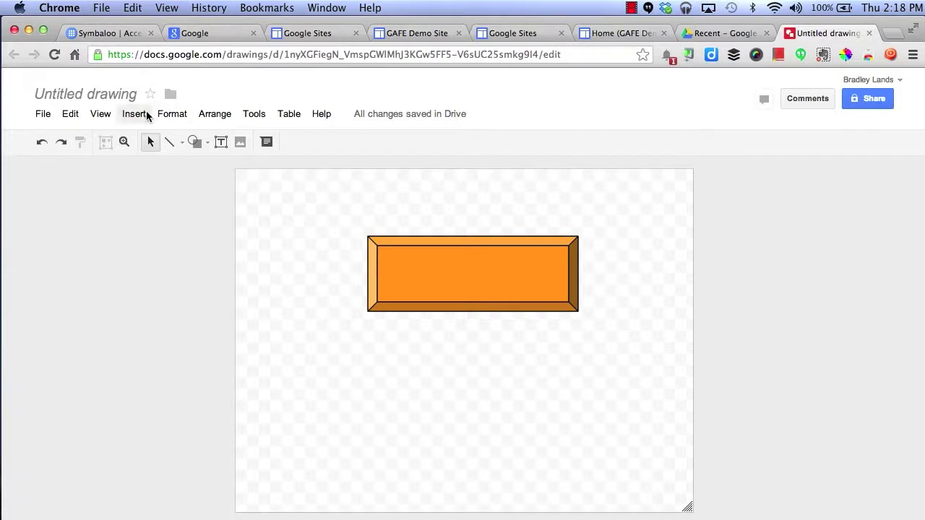
left_click(133, 114)
- Add a centre-aligned text box reading 'AWESOME BUTTON' inside the orange bevel
left_click(148, 136)
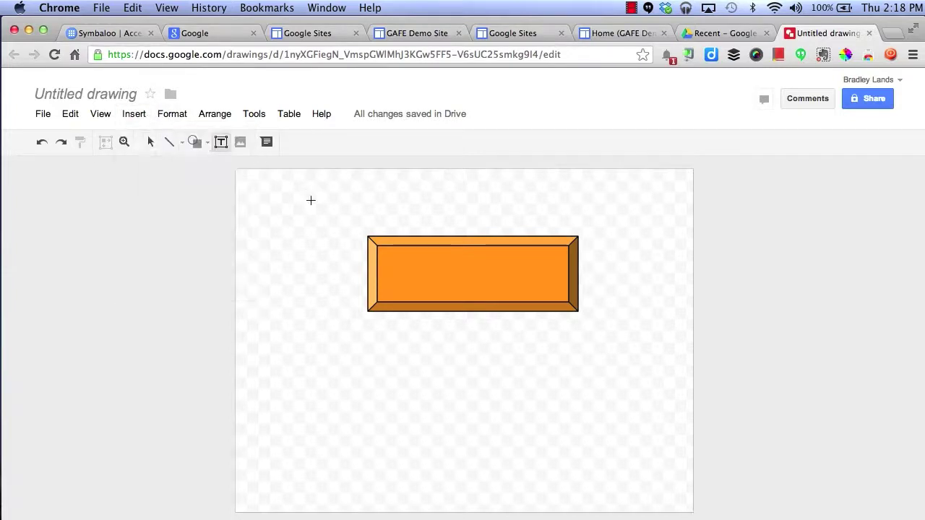
left_click_drag(382, 251, 564, 298)
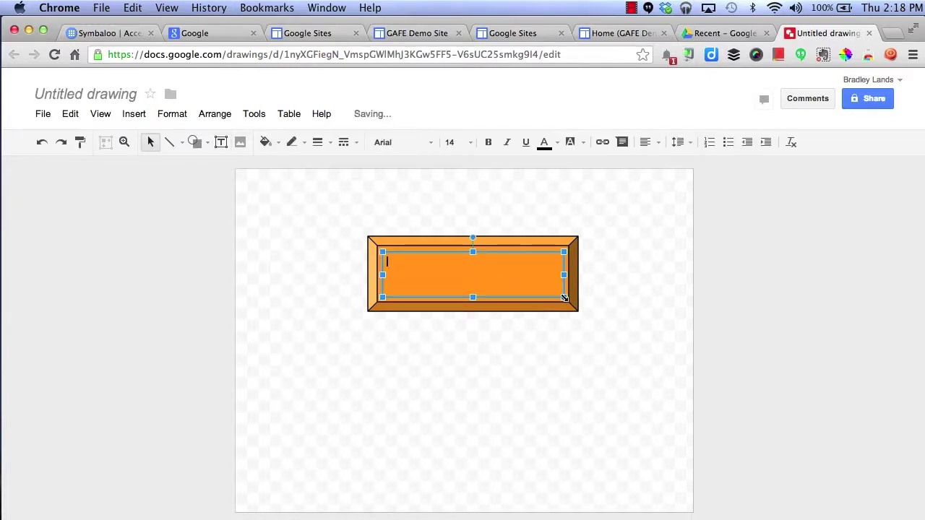
type("A")
type("WESOME BUTTON")
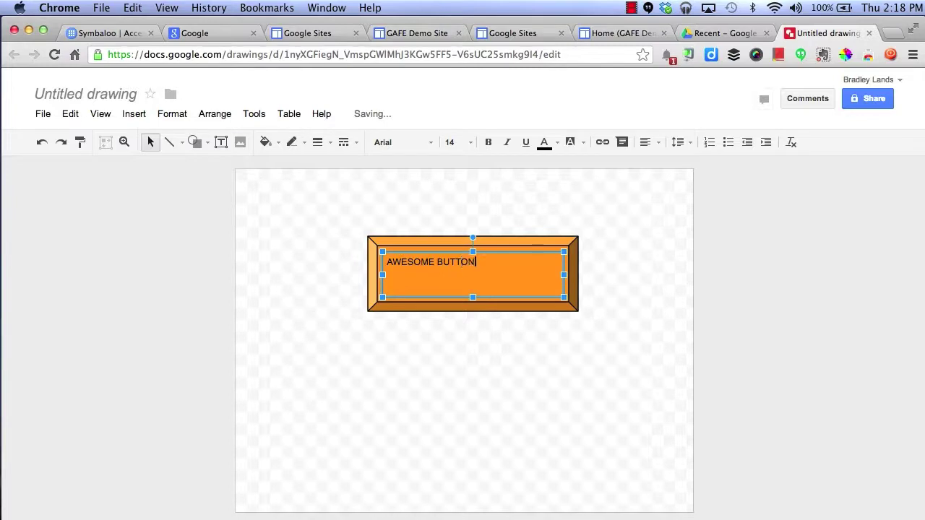
left_click(655, 143)
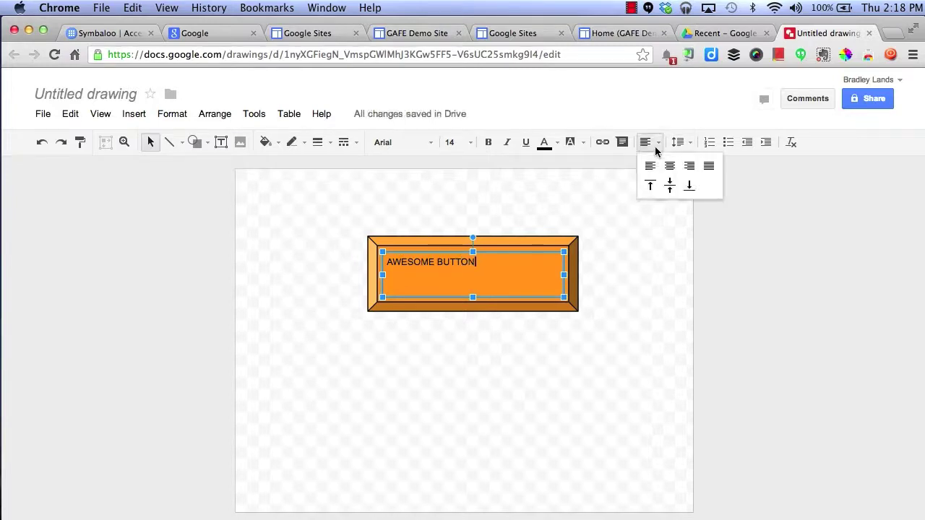
left_click(669, 166)
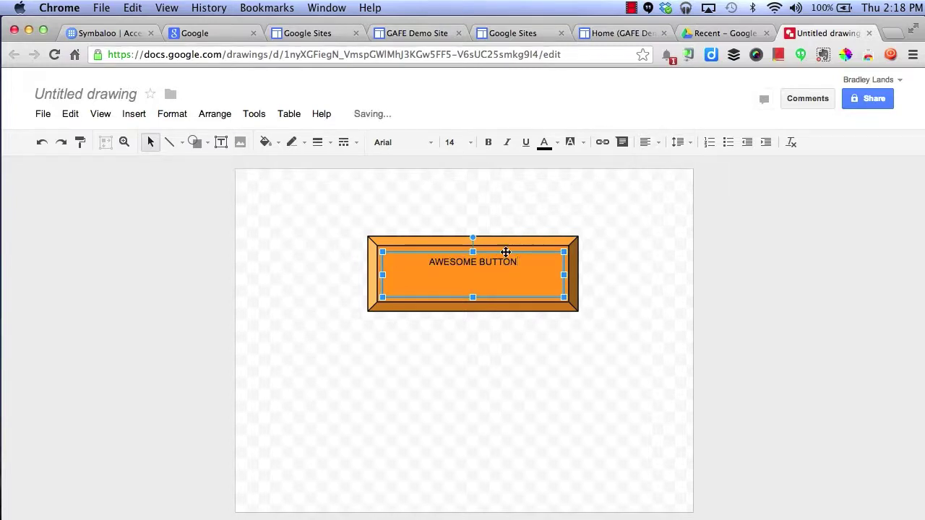
- Set the label font to Luckiest Guy at size 36
triple_click(499, 259)
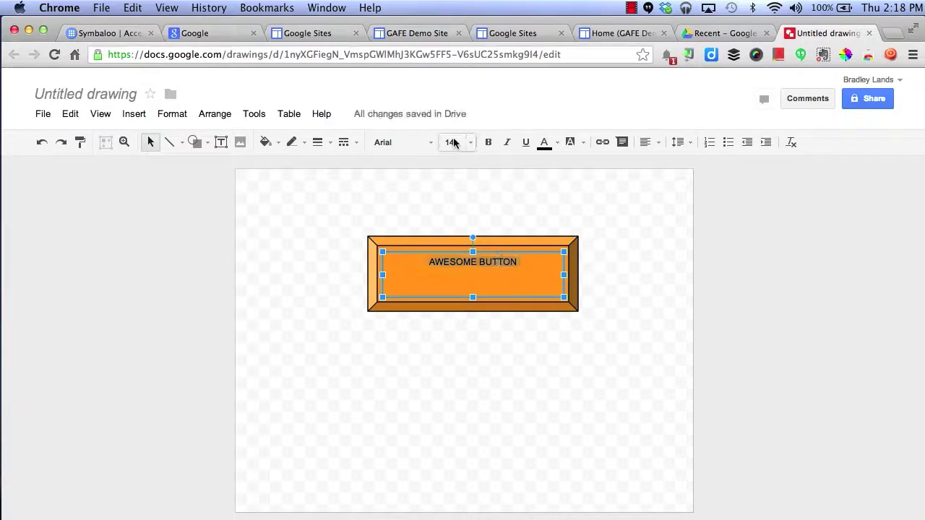
left_click(412, 142)
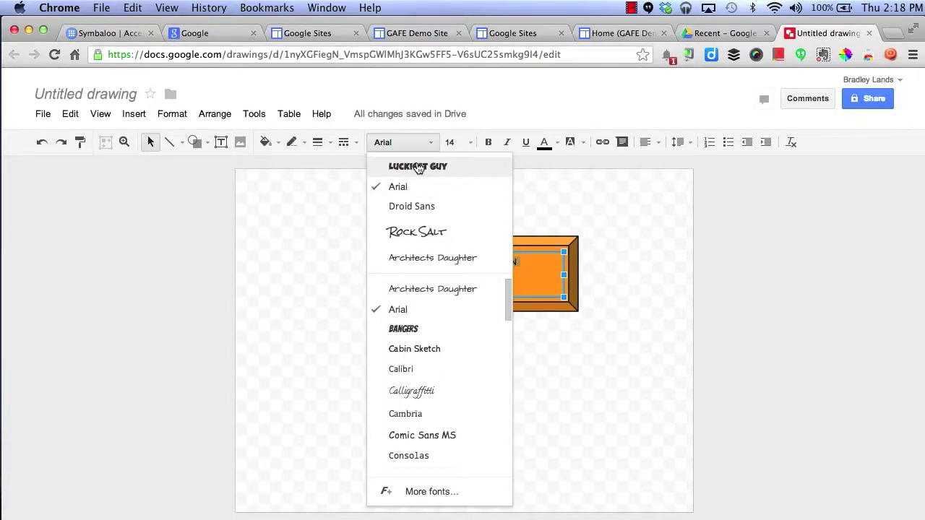
left_click(419, 167)
left_click(472, 143)
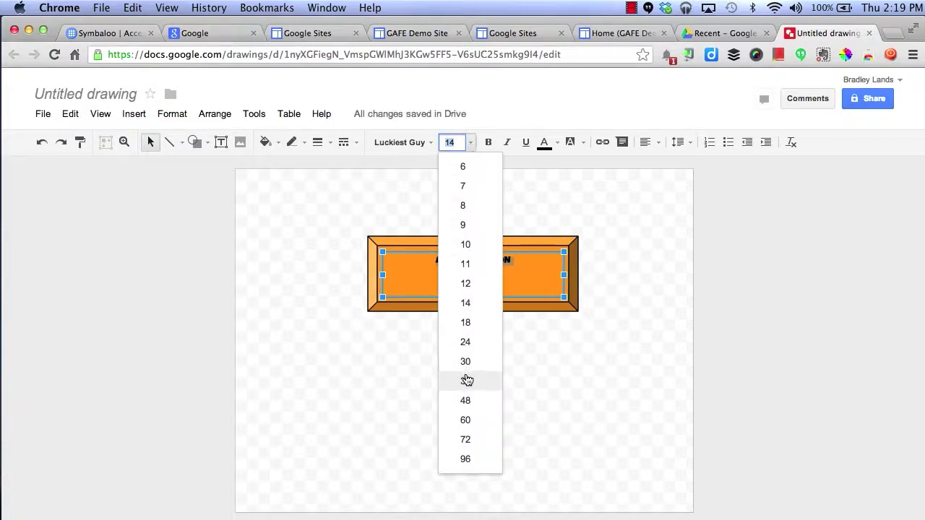
left_click(467, 380)
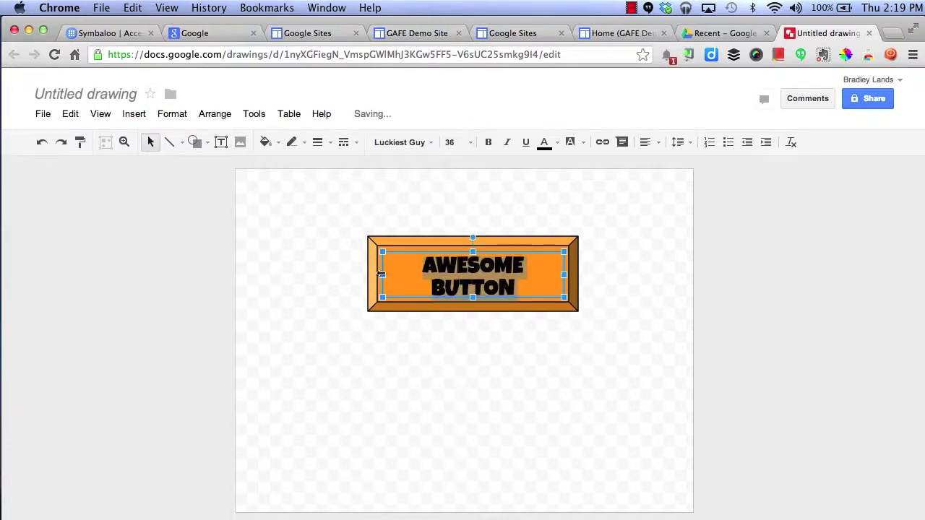
left_click(381, 275)
- Widen the text box so the label fits one line and centre it on the button
left_click_drag(373, 275, 362, 275)
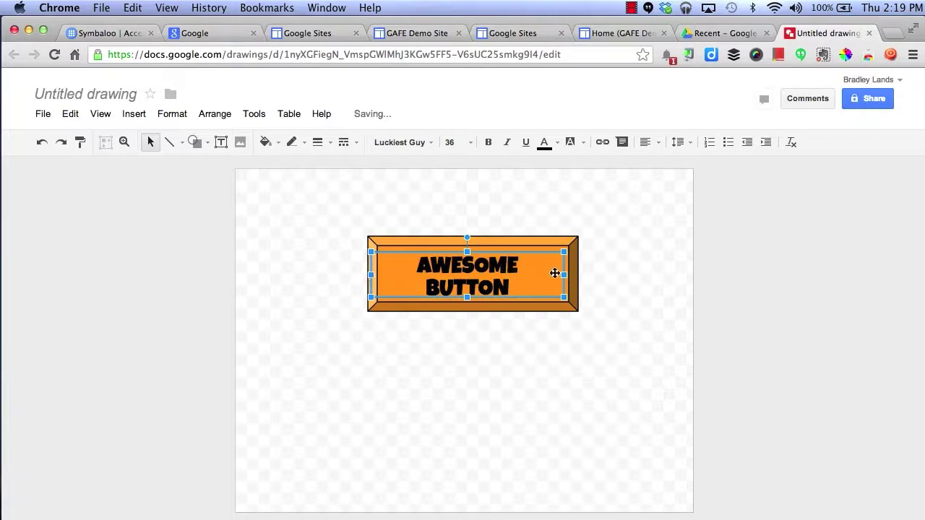
left_click_drag(570, 275, 576, 274)
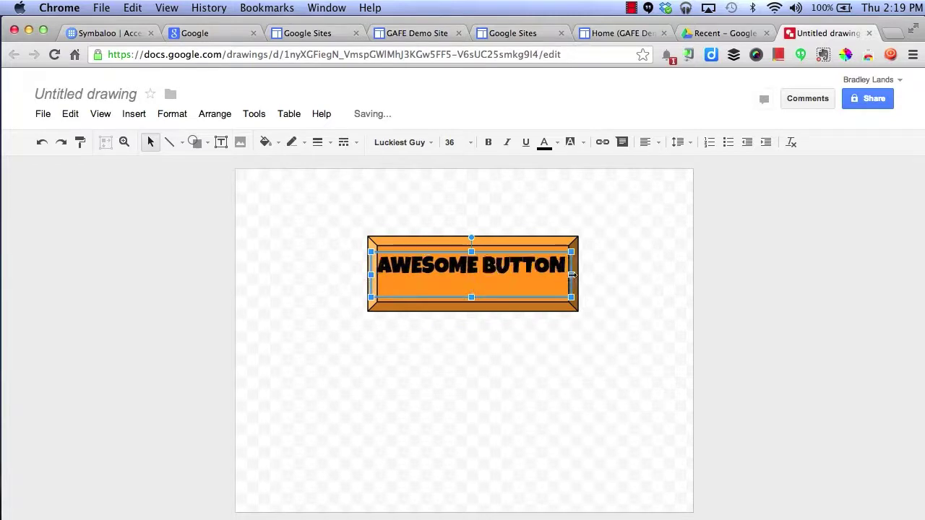
left_click_drag(519, 256, 524, 269)
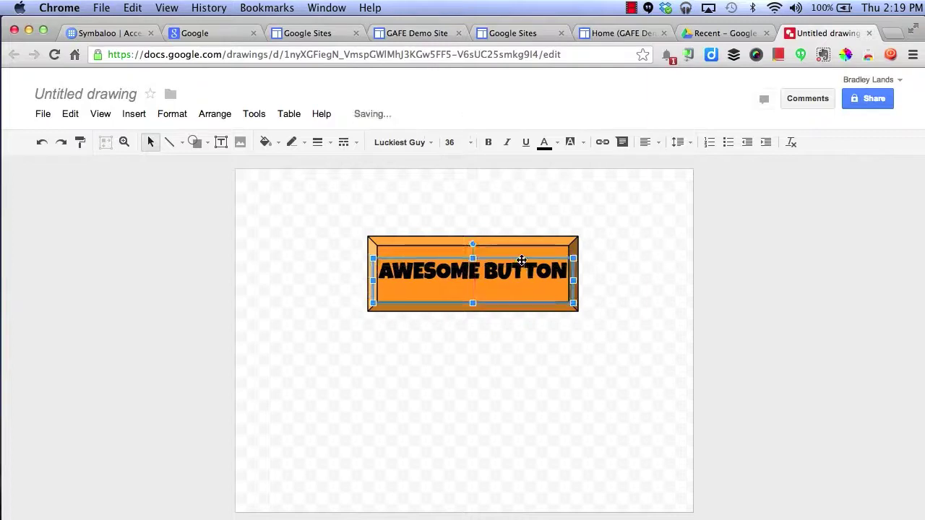
left_click(588, 258)
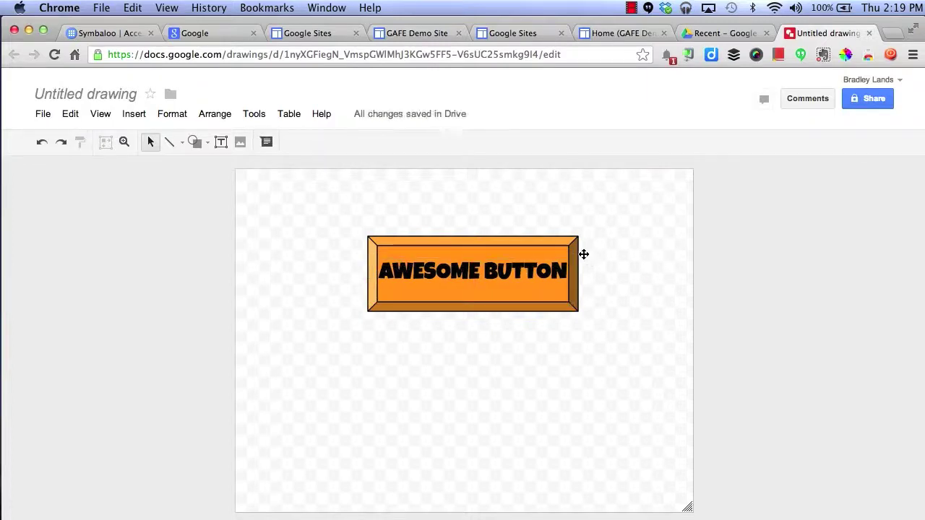
- Attach the pasted Google+ photos URL as a link on the orange bevel shape
left_click(430, 304)
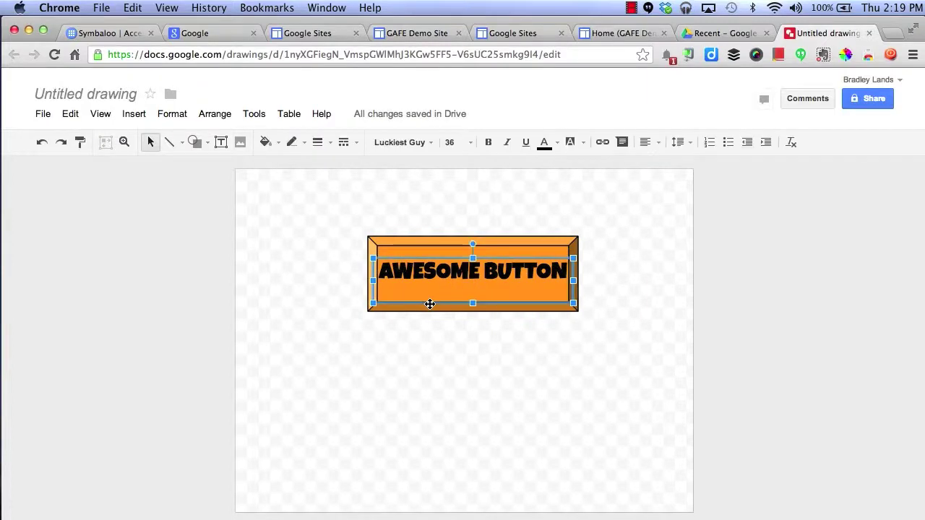
left_click(417, 311)
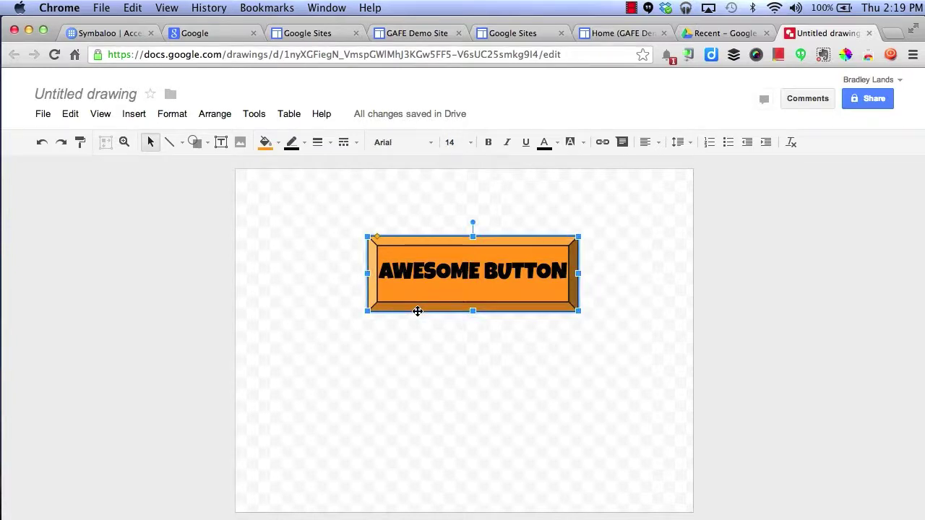
left_click(602, 145)
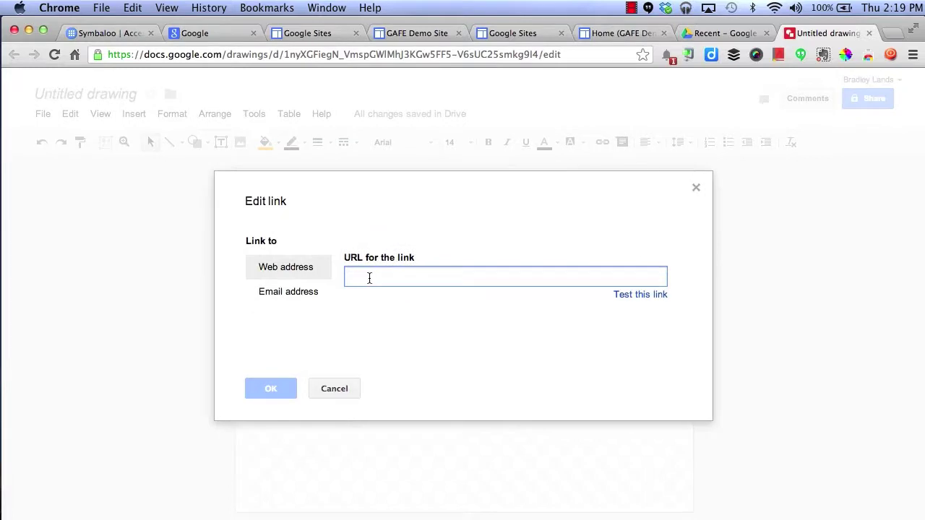
key("super+v")
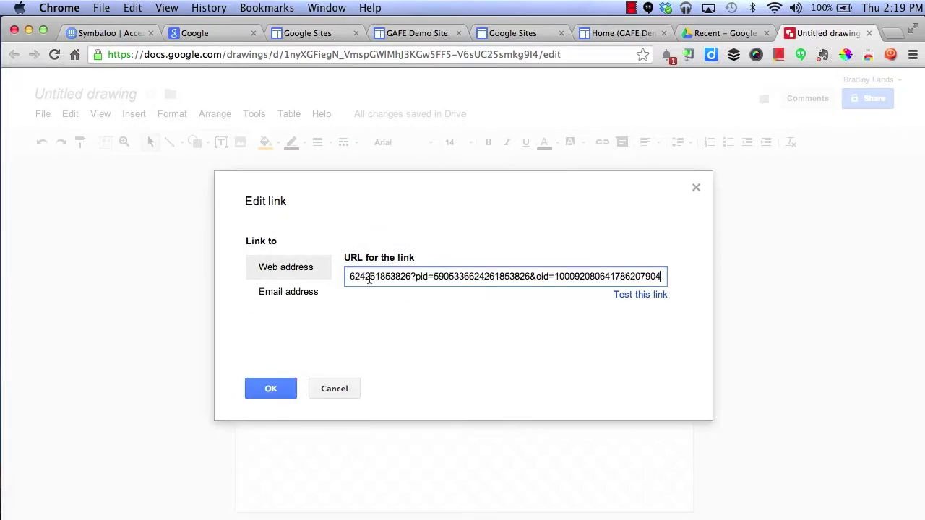
left_click(271, 390)
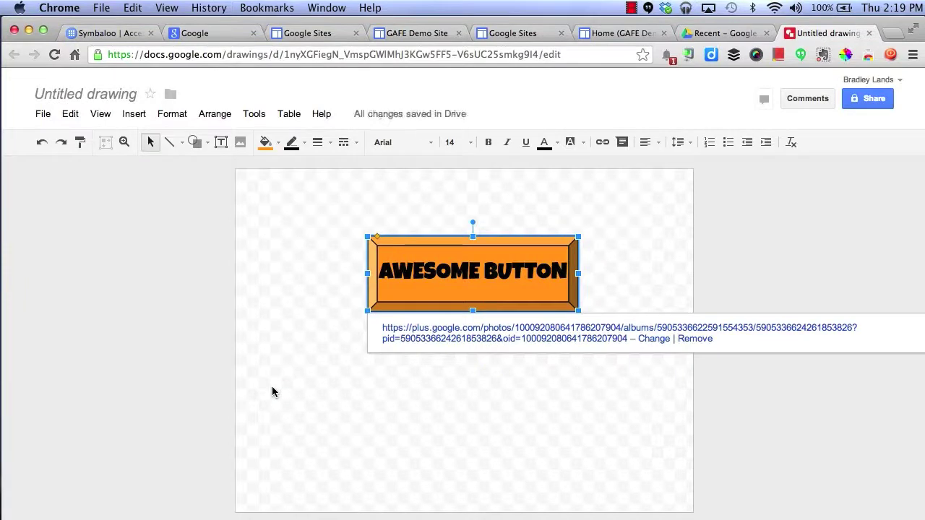
left_click(272, 392)
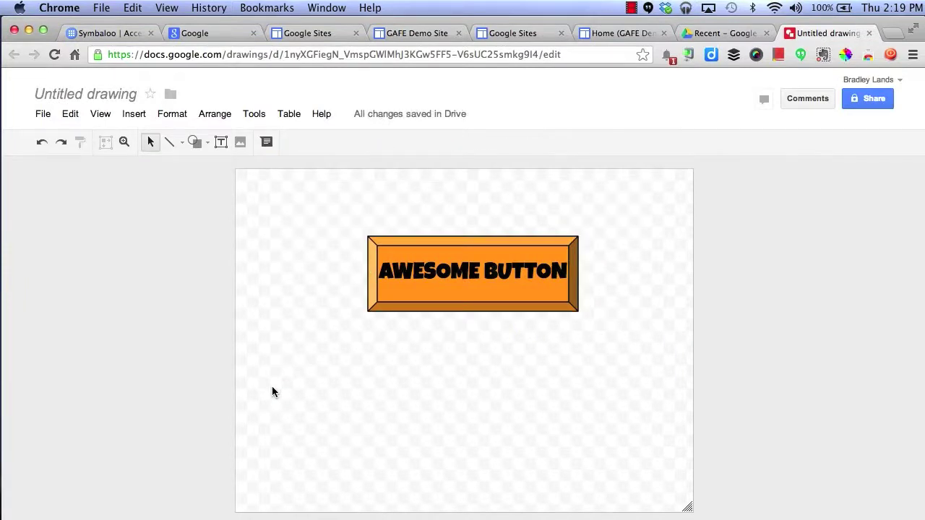
- Edit the Sites home page and start inserting a Drive drawing below the cloud logo
left_click(602, 33)
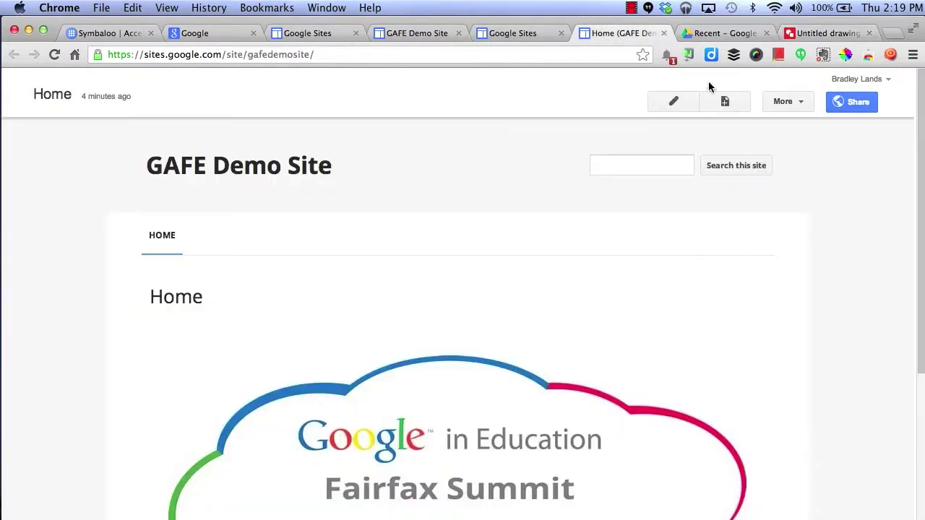
left_click(678, 100)
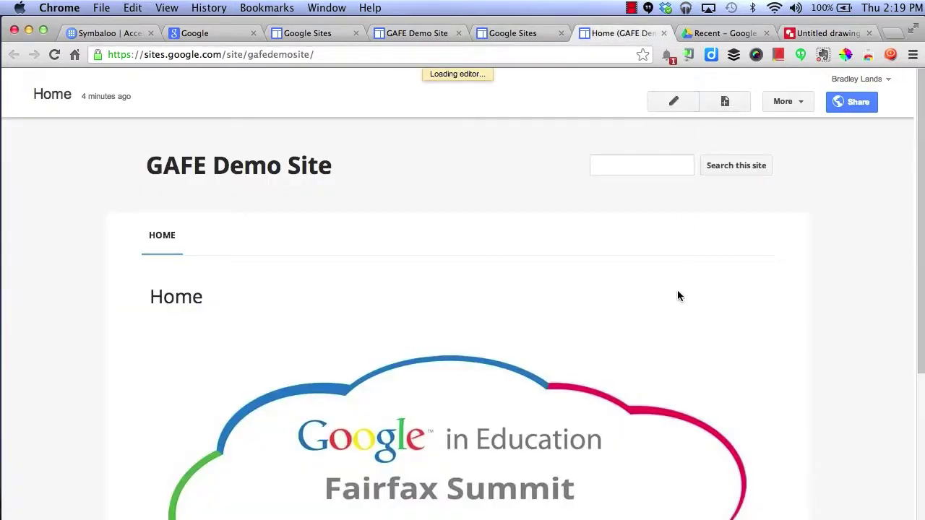
scroll(675, 296, "down", 5)
left_click(476, 450)
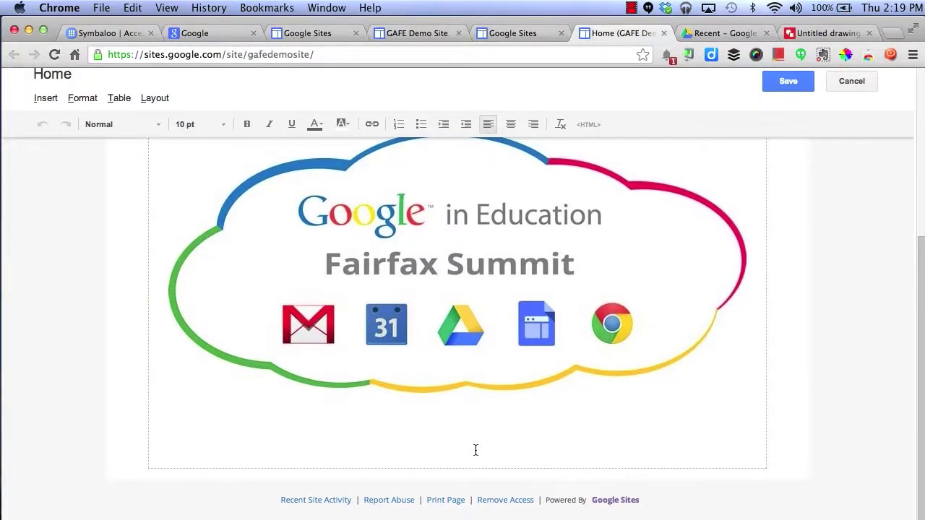
left_click(45, 98)
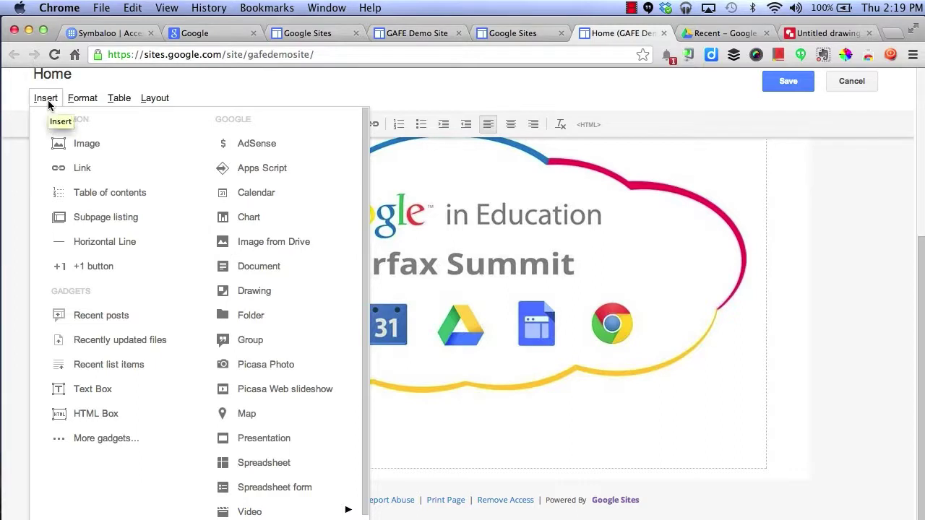
left_click(258, 295)
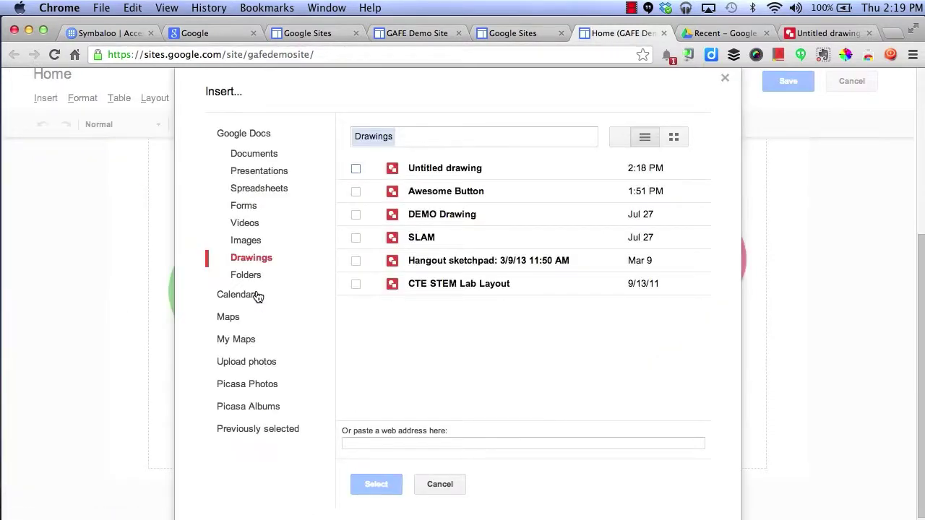
- Insert the Untitled drawing into the page without a border
left_click(464, 171)
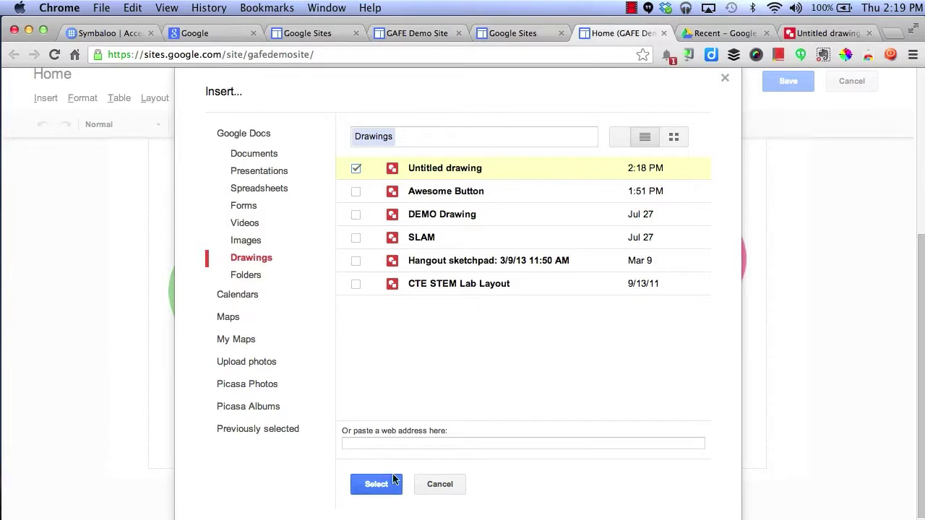
left_click(377, 487)
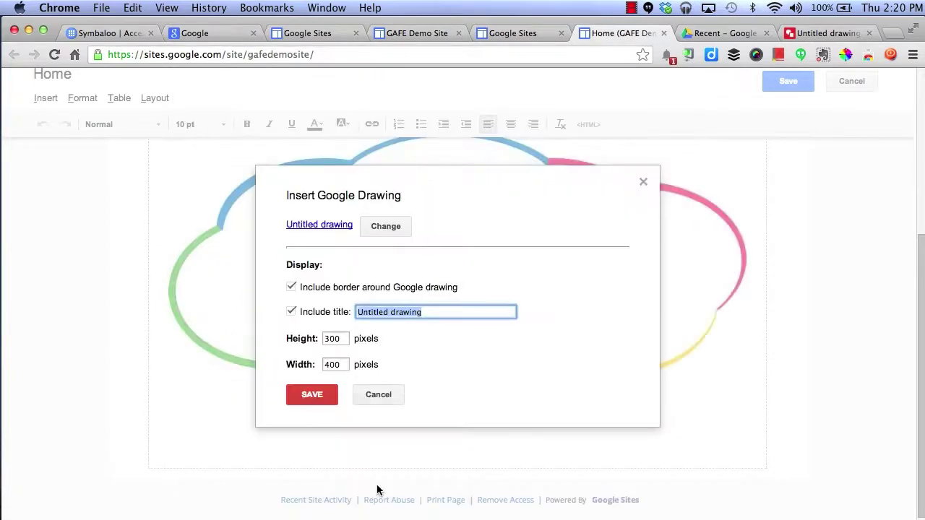
left_click(290, 289)
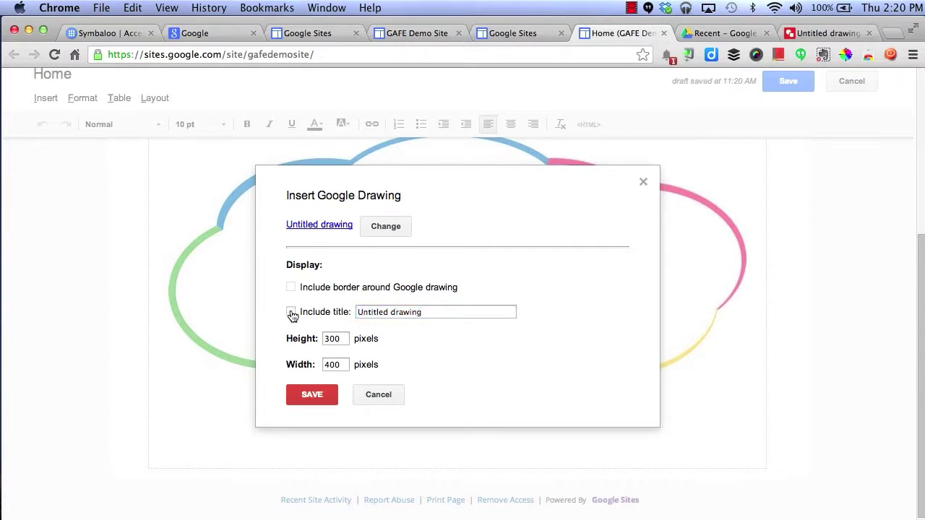
left_click(320, 399)
- Centre the embedded drawing and save the home page
scroll(319, 397, "down", 3)
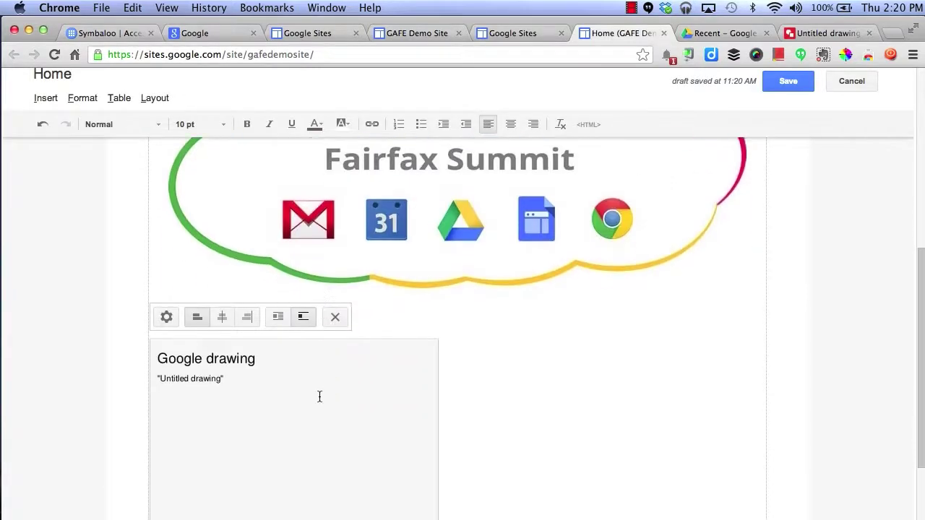
left_click(222, 317)
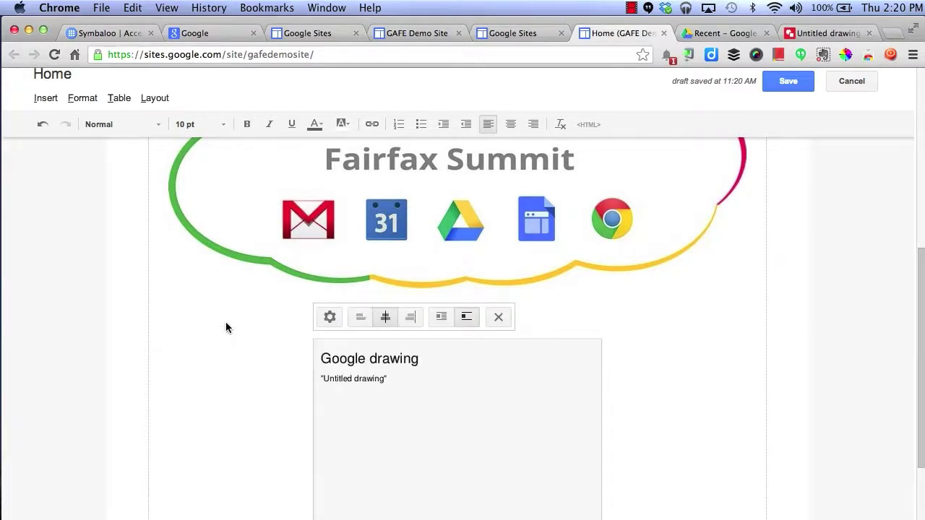
left_click(656, 325)
left_click(796, 81)
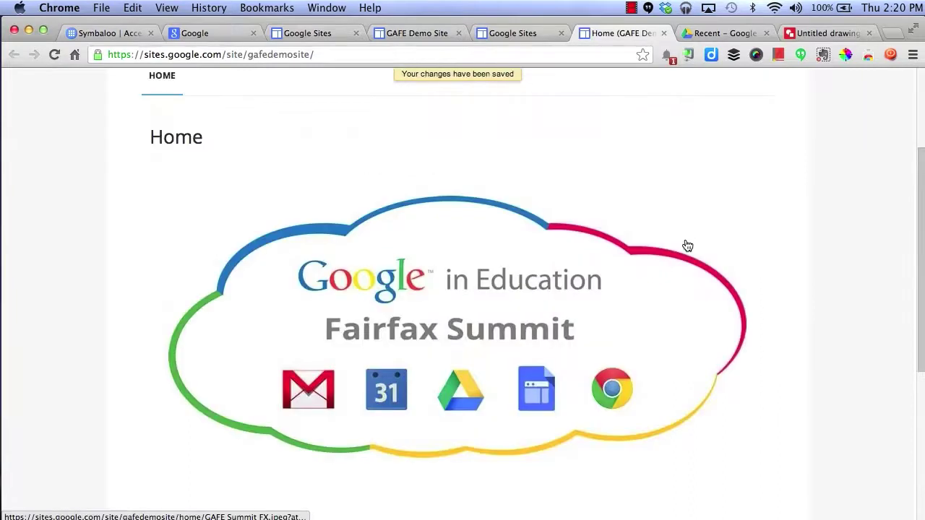
scroll(687, 246, "down", 2)
scroll(687, 246, "down", 3)
scroll(687, 246, "down", 2)
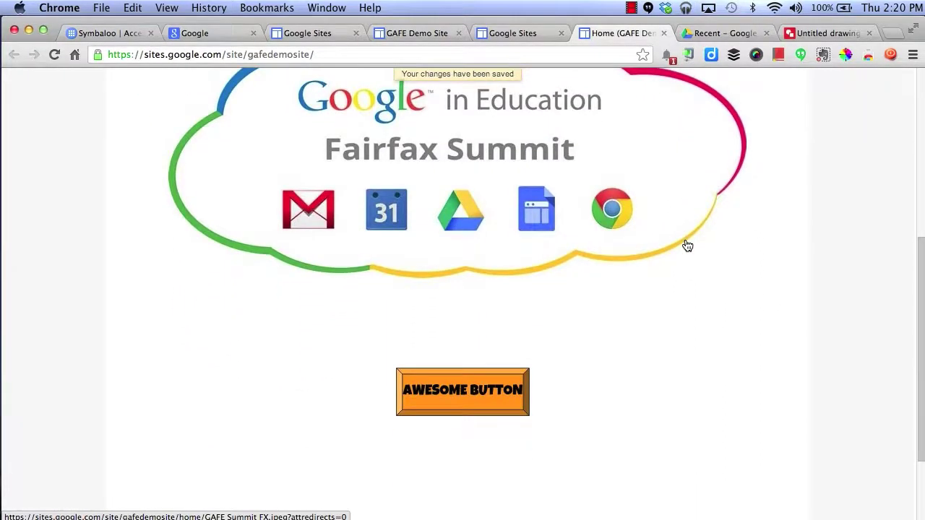
scroll(687, 246, "down", 1)
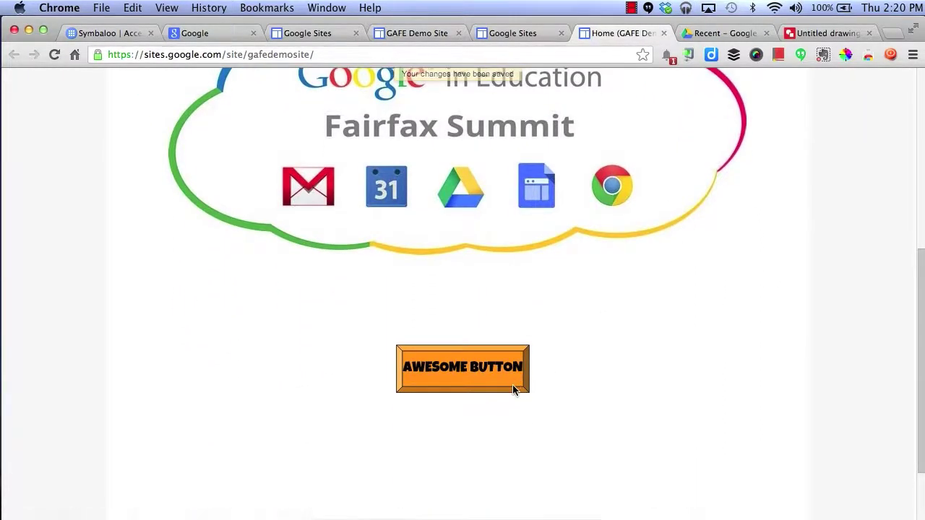